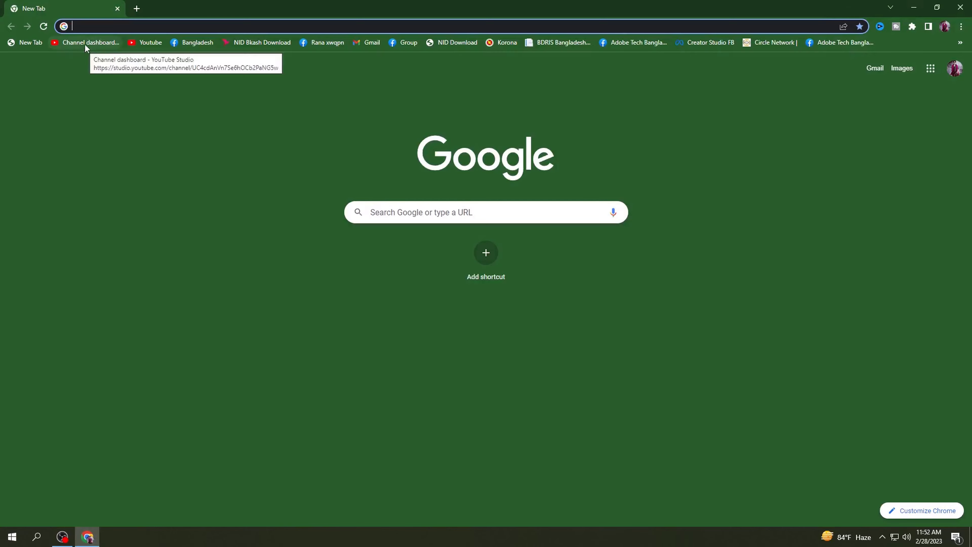
- Open the "Youtube Channel Views Down Problem" video from the channel content in YouTube Studio and start its video editor
{"action": "left_click", "coordinate": [86, 43]}
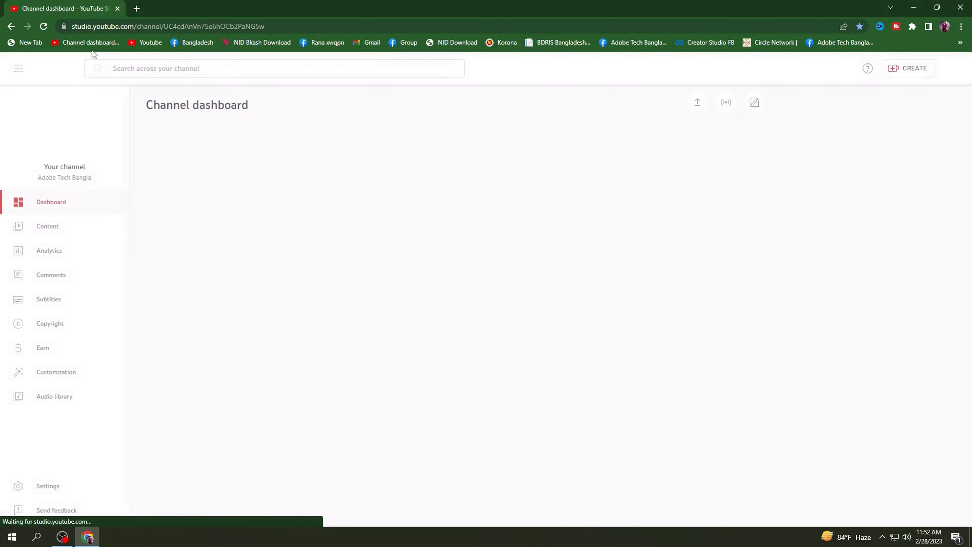
{"action": "left_click", "coordinate": [58, 227]}
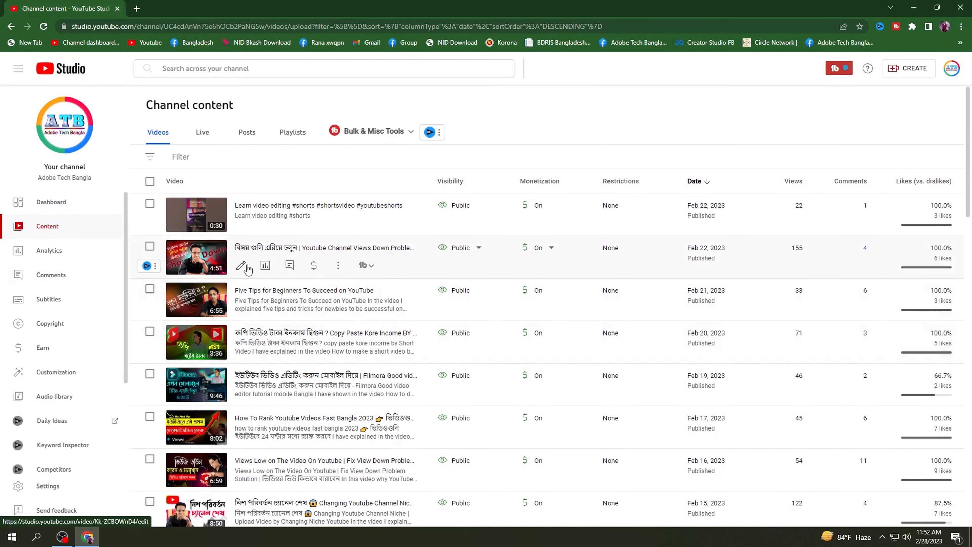
{"action": "left_click", "coordinate": [262, 250]}
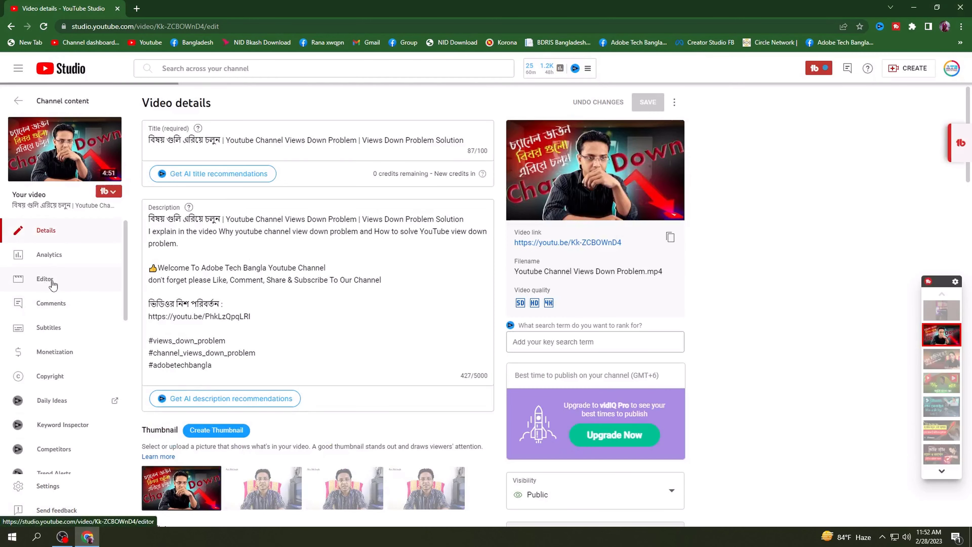
{"action": "left_click", "coordinate": [45, 279]}
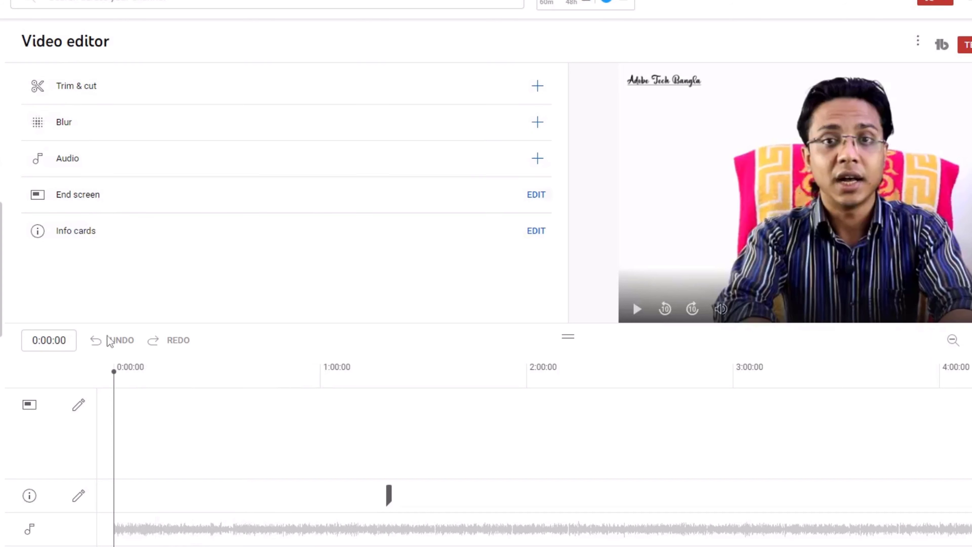
- Check the available blur types and browse the music tracks offered for the video's audio, returning to the editor overview
{"action": "left_click_drag", "start_coordinate": [114, 378], "coordinate": [123, 376]}
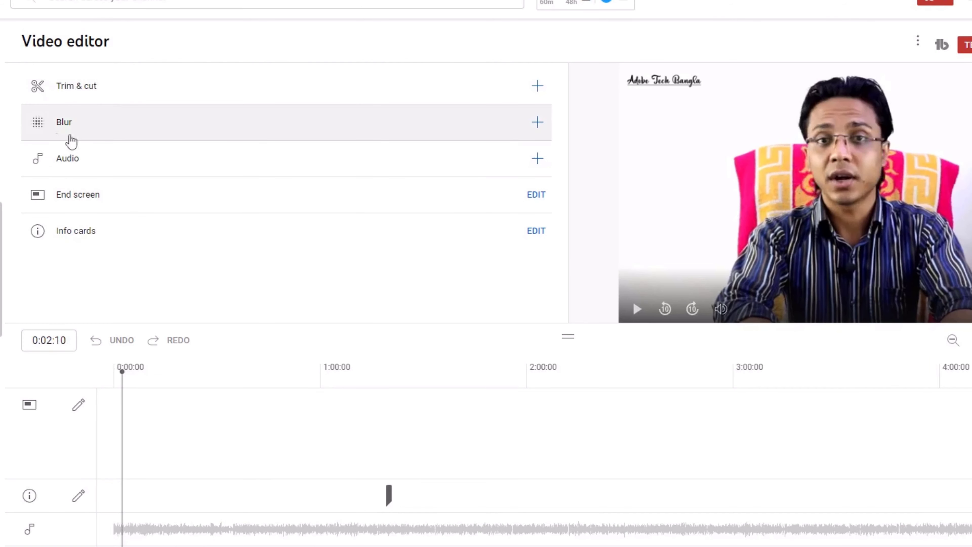
{"action": "left_click", "coordinate": [111, 137]}
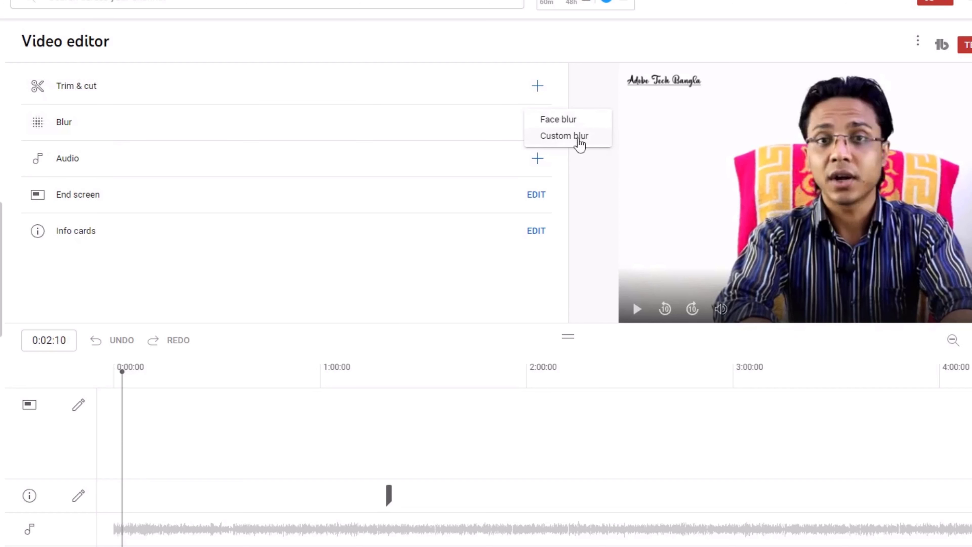
{"action": "left_click", "coordinate": [164, 130]}
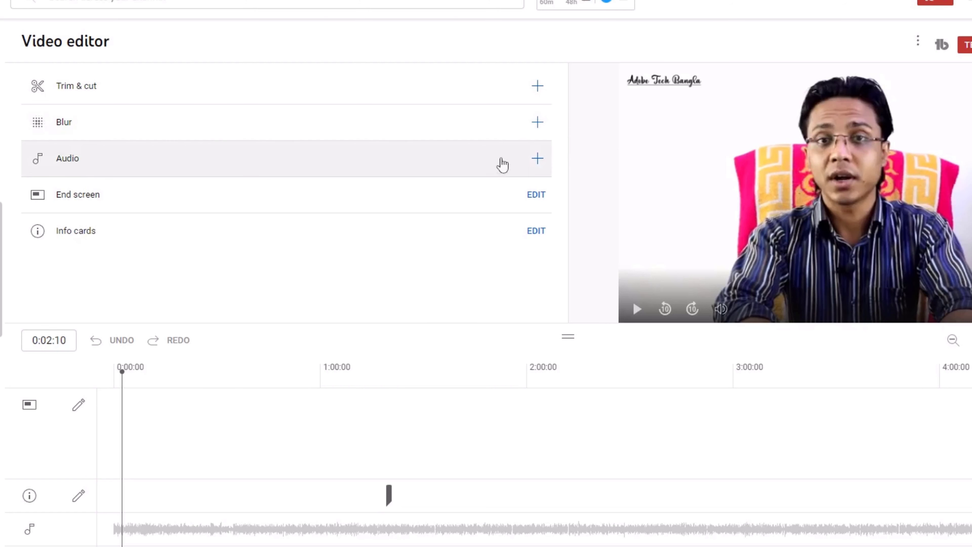
{"action": "left_click", "coordinate": [537, 159]}
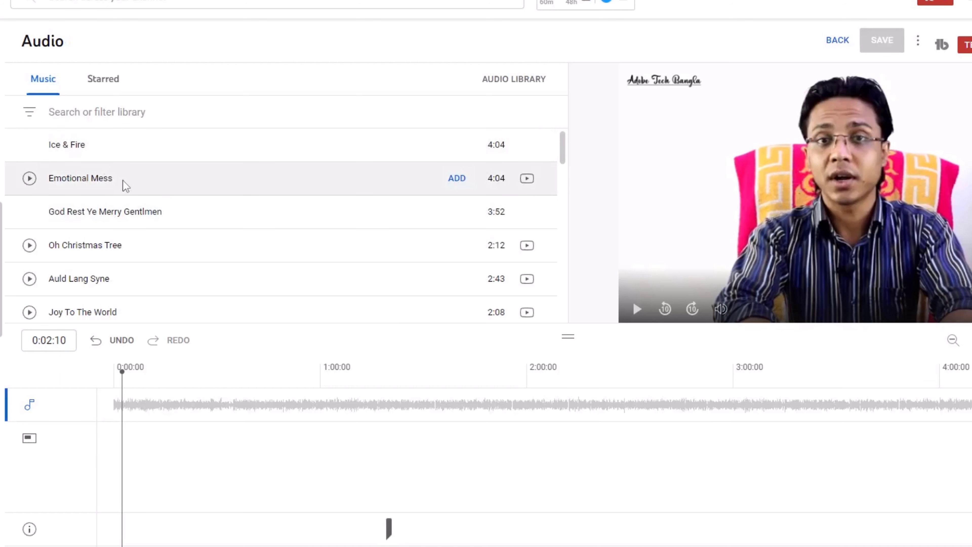
{"action": "scroll", "coordinate": [138, 207], "scroll_direction": "down", "scroll_amount": 5}
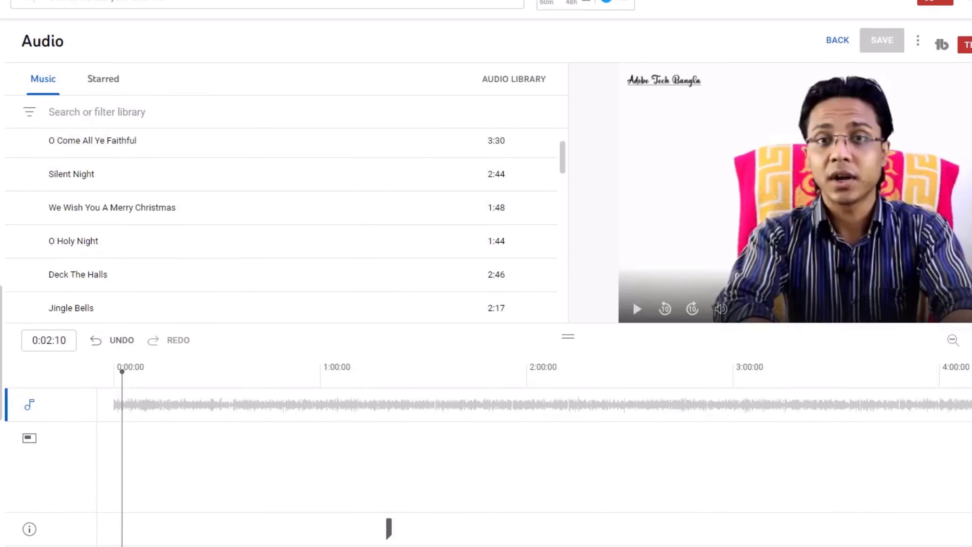
{"action": "left_click", "coordinate": [827, 42]}
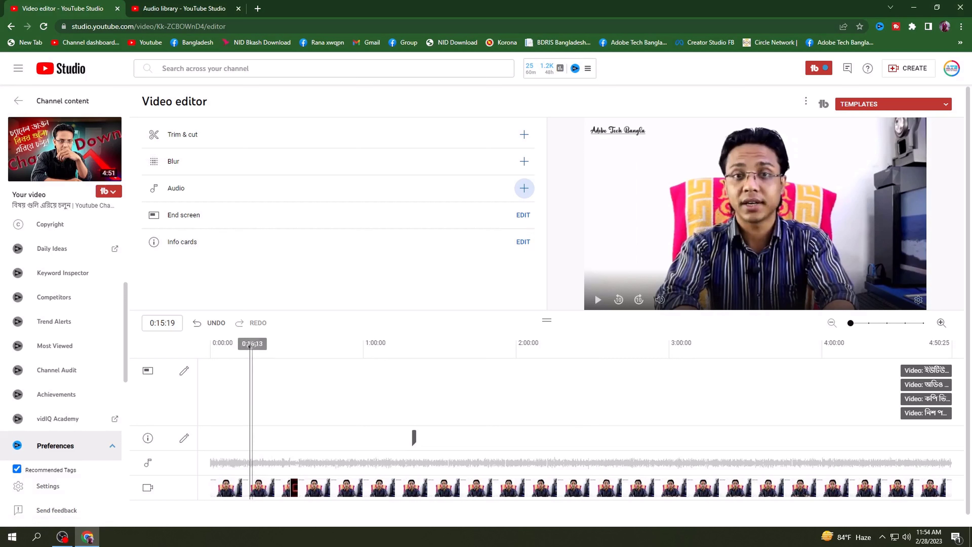
- Try a new cut from 2:46:22 to 3:06:20 in Trim & cut, and leave without keeping it
{"action": "left_click_drag", "start_coordinate": [251, 344], "coordinate": [210, 346]}
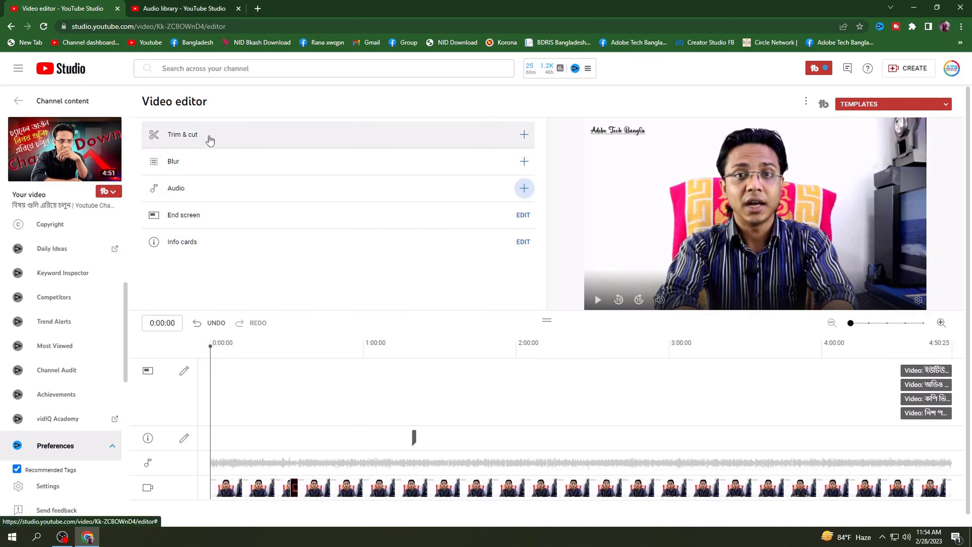
{"action": "left_click", "coordinate": [210, 140]}
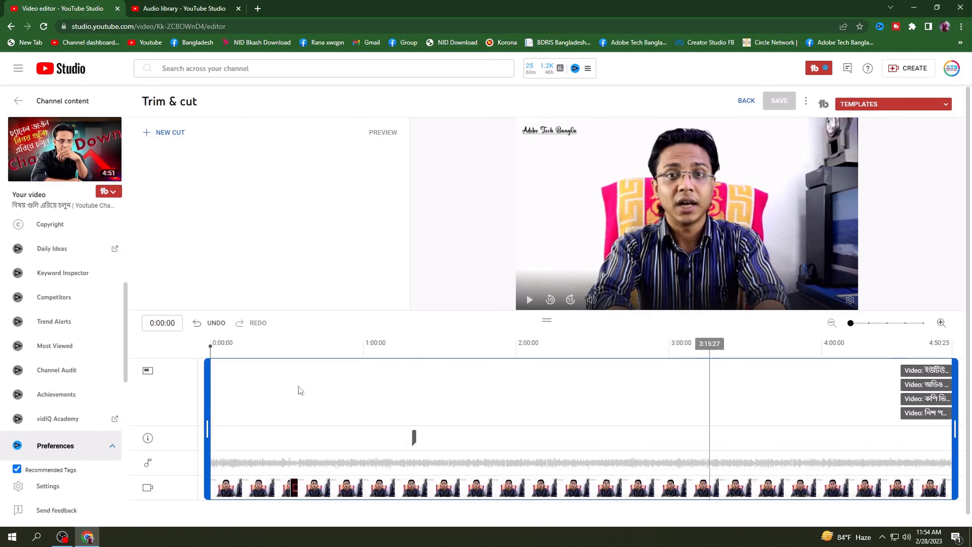
{"action": "left_click", "coordinate": [156, 133]}
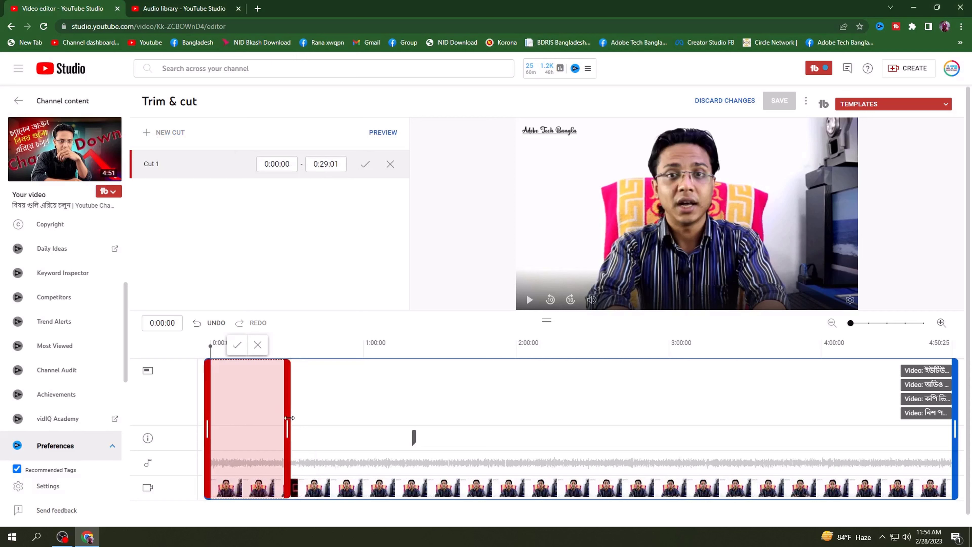
{"action": "left_click_drag", "start_coordinate": [288, 418], "coordinate": [571, 418]}
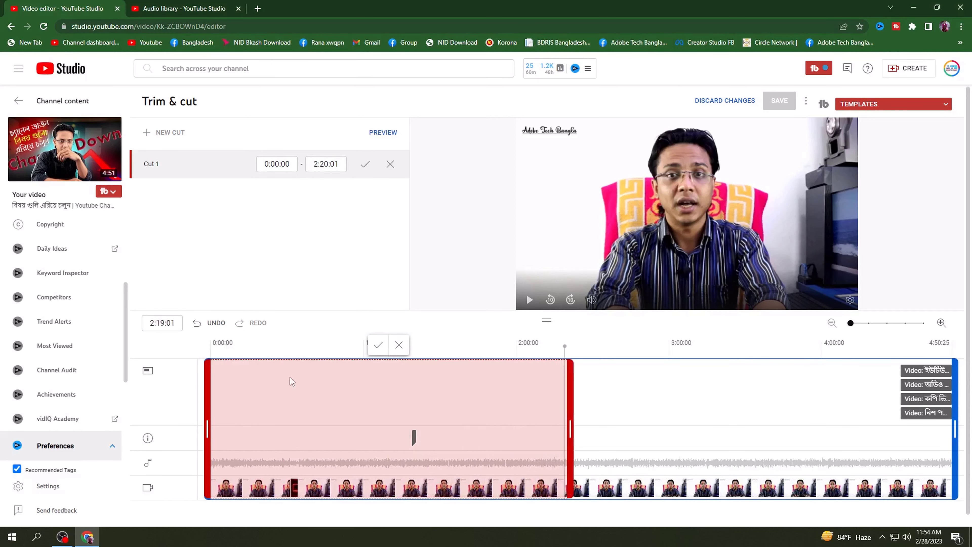
{"action": "left_click_drag", "start_coordinate": [205, 420], "coordinate": [504, 437]}
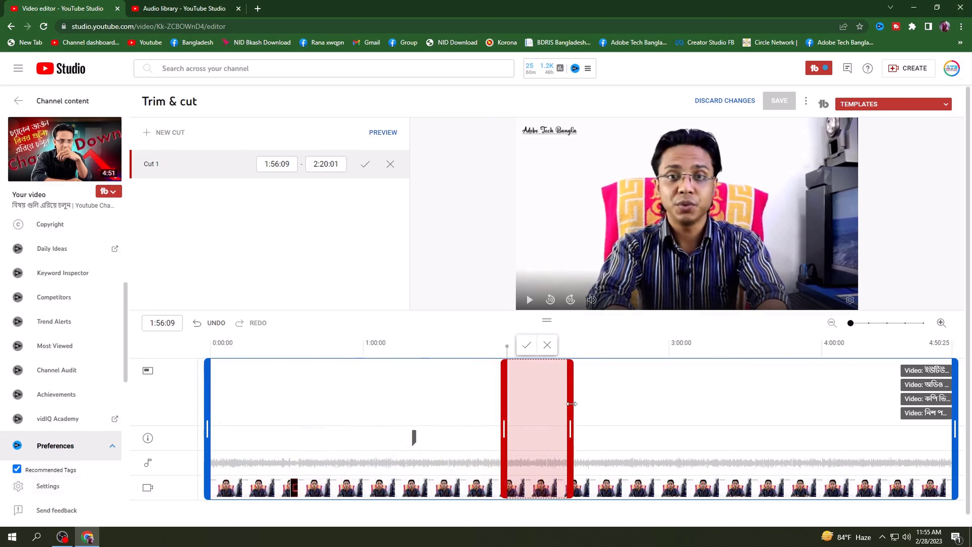
{"action": "left_click_drag", "start_coordinate": [572, 403], "coordinate": [689, 403]}
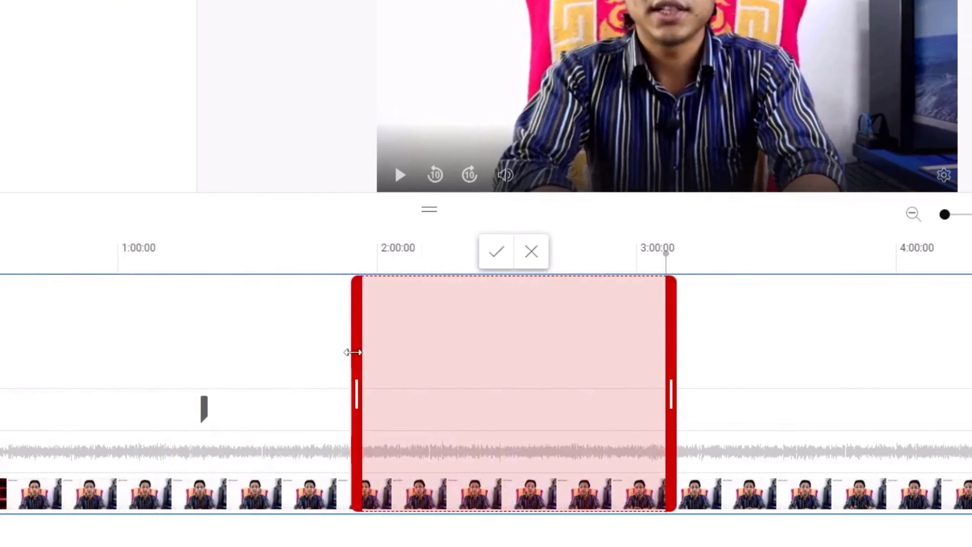
{"action": "left_click_drag", "start_coordinate": [352, 353], "coordinate": [571, 359]}
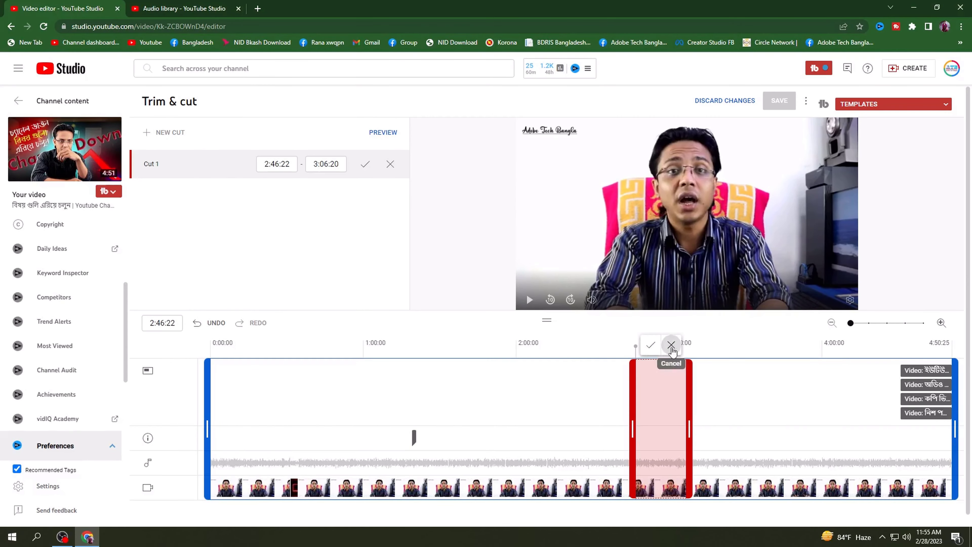
{"action": "left_click", "coordinate": [672, 346]}
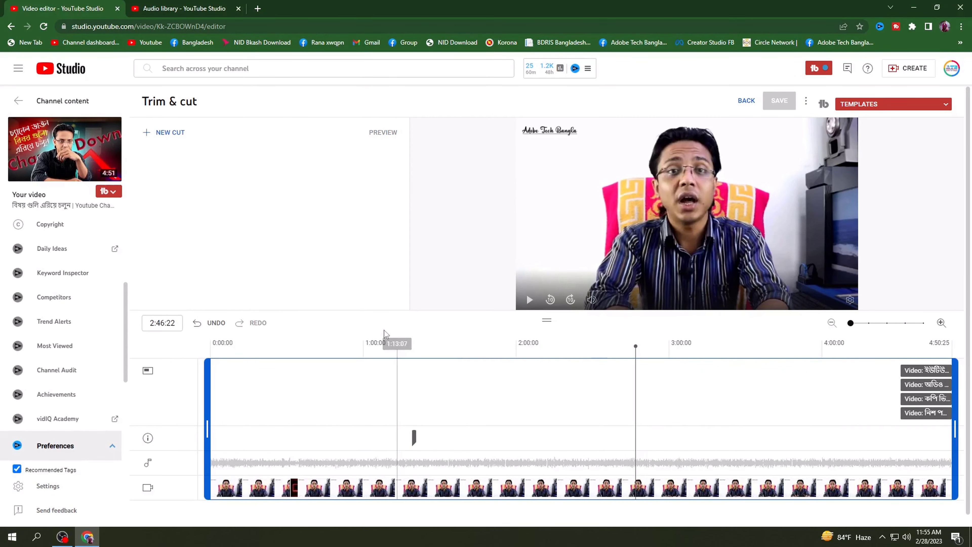
{"action": "left_click", "coordinate": [746, 100]}
- Add a custom rectangular blur over the right-hand strip of the video frame and set it to a fixed blur position
{"action": "left_click", "coordinate": [524, 162]}
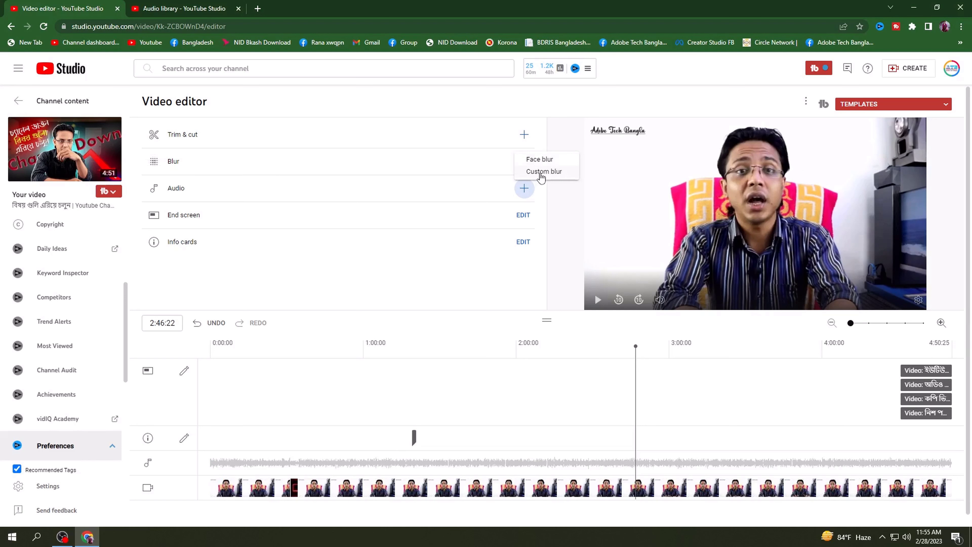
{"action": "left_click", "coordinate": [541, 174]}
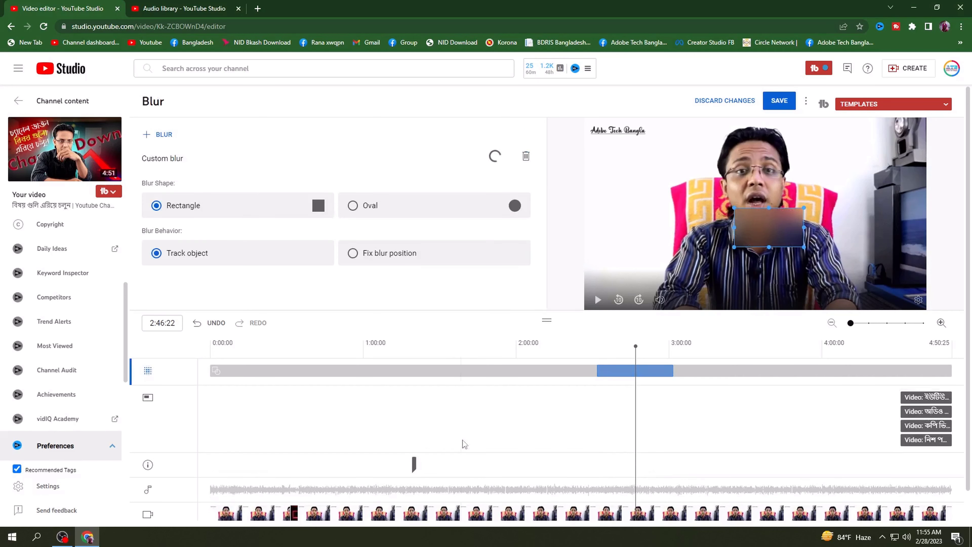
{"action": "left_click_drag", "start_coordinate": [759, 222], "coordinate": [895, 309]}
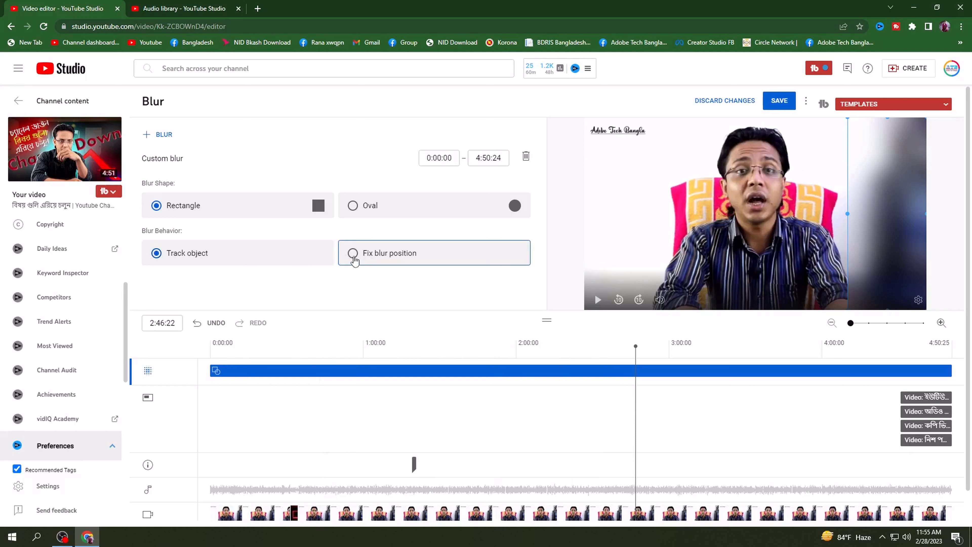
{"action": "left_click", "coordinate": [354, 260]}
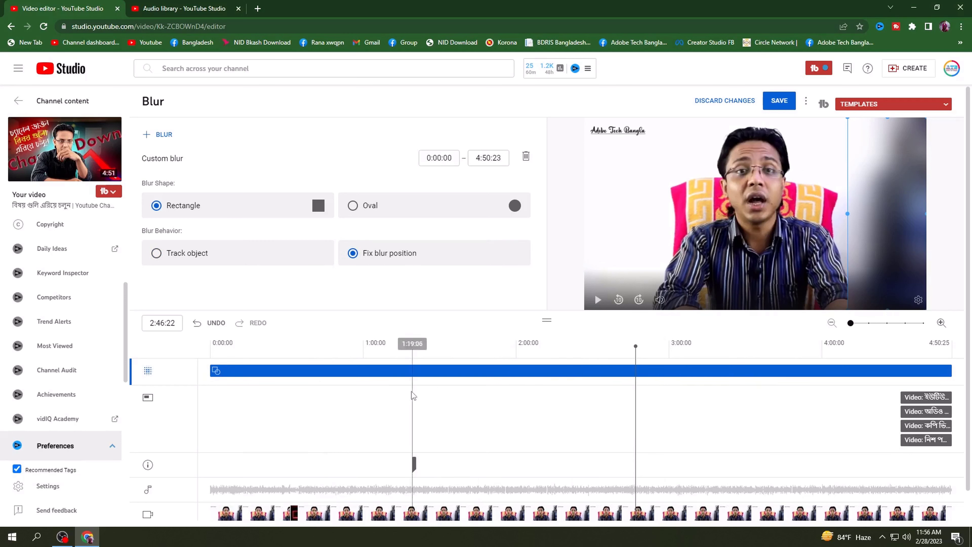
- Try shortening the custom blur's time span to 0:40:08–1:49:04, extend it back over the whole video, and discard the blur
{"action": "left_click_drag", "start_coordinate": [951, 371], "coordinate": [476, 371]}
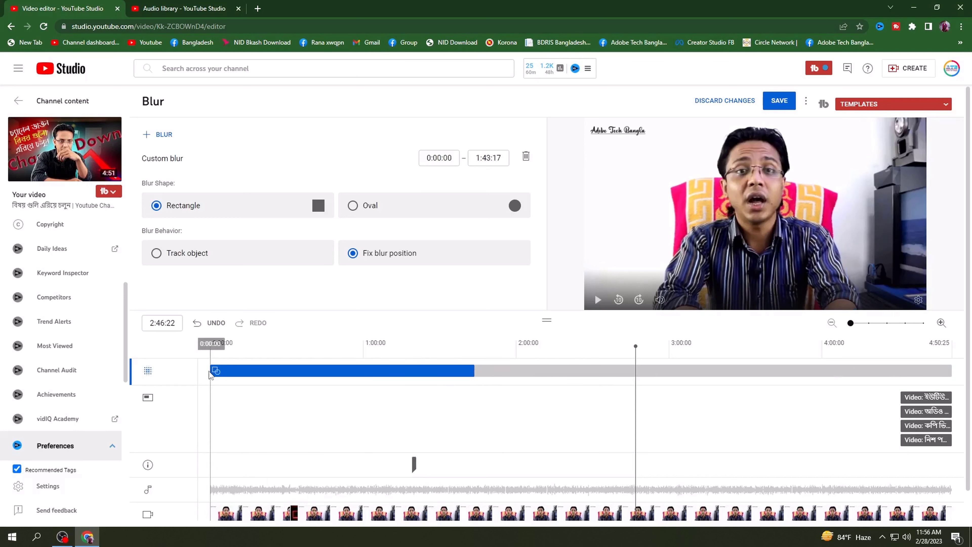
{"action": "left_click_drag", "start_coordinate": [209, 370], "coordinate": [303, 382]}
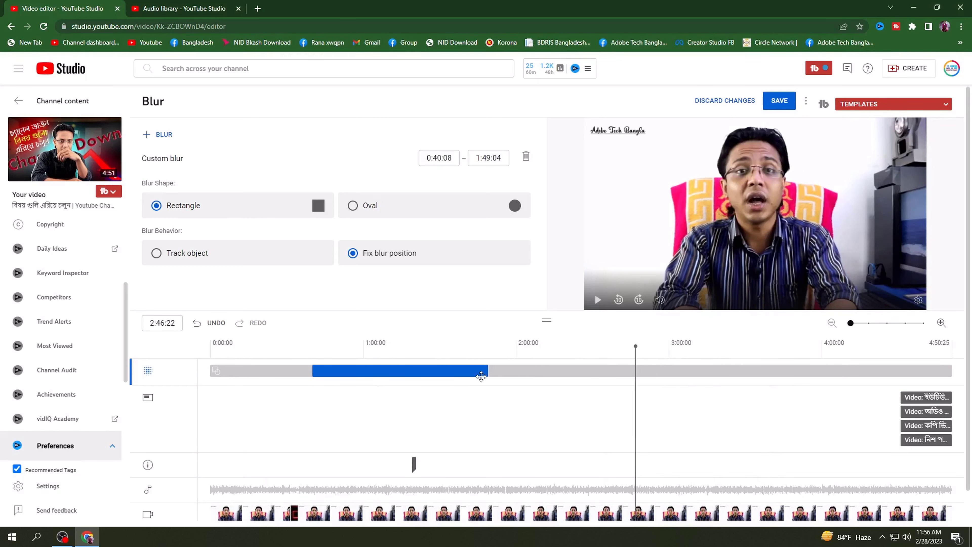
{"action": "left_click_drag", "start_coordinate": [495, 375], "coordinate": [952, 374]}
{"action": "left_click_drag", "start_coordinate": [313, 370], "coordinate": [199, 372]}
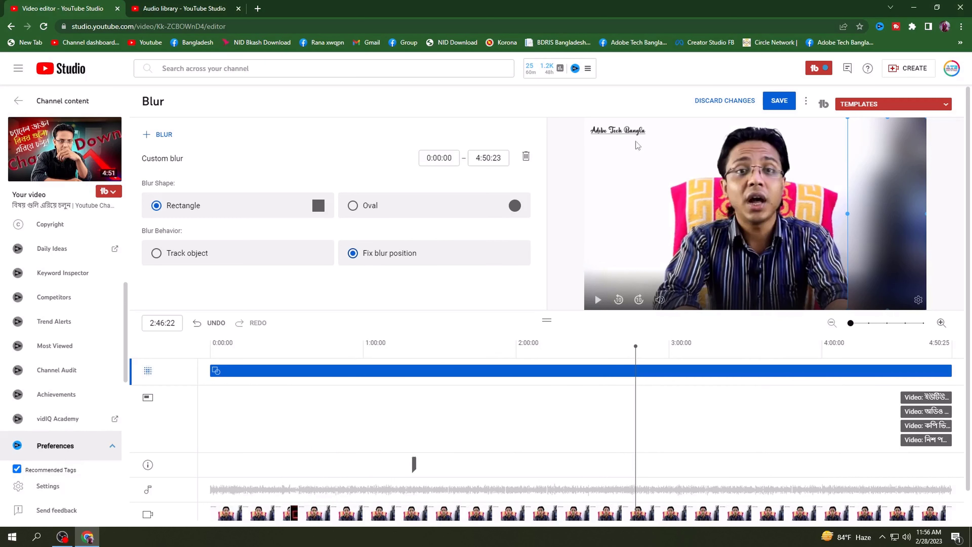
{"action": "left_click", "coordinate": [735, 101]}
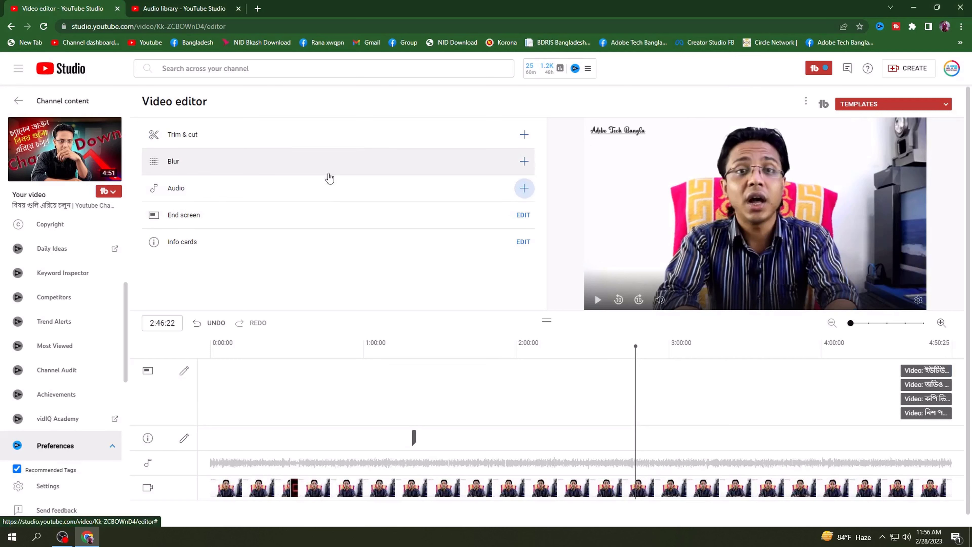
- Apply a face blur to all detected faces in the video
{"action": "left_click", "coordinate": [524, 161]}
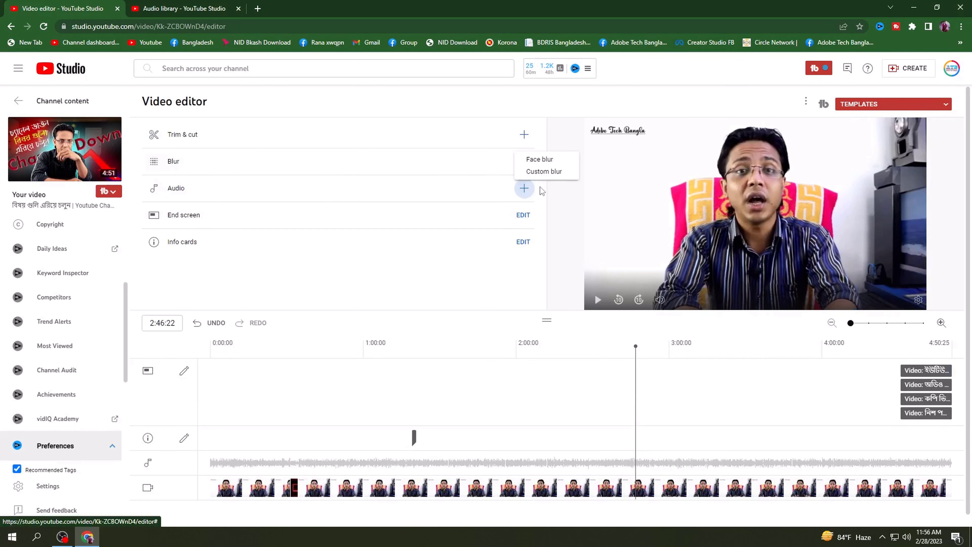
{"action": "left_click", "coordinate": [547, 161]}
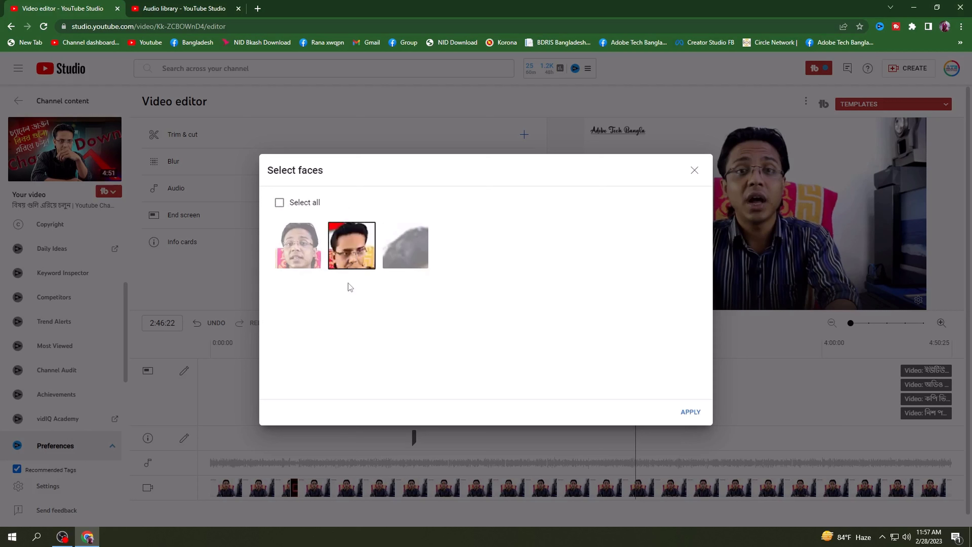
{"action": "left_click", "coordinate": [279, 203]}
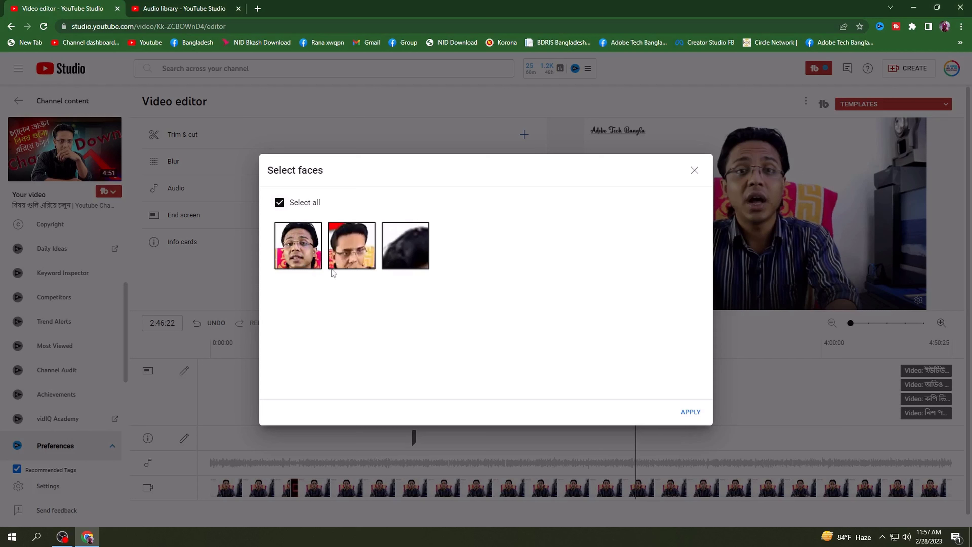
{"action": "left_click", "coordinate": [690, 413]}
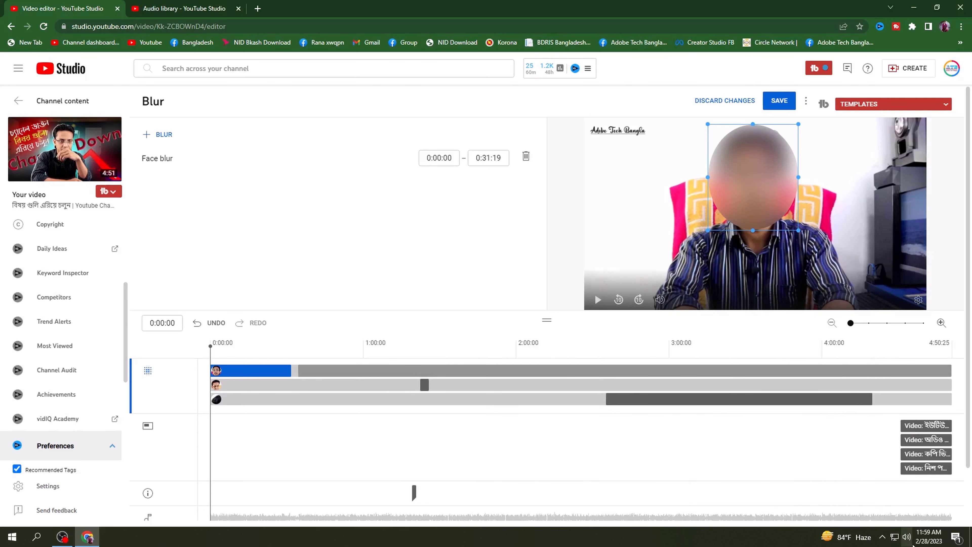
- Preview the face blur in playback with the computer's speakers muted, and discard the blur changes
{"action": "left_click", "coordinate": [908, 537]}
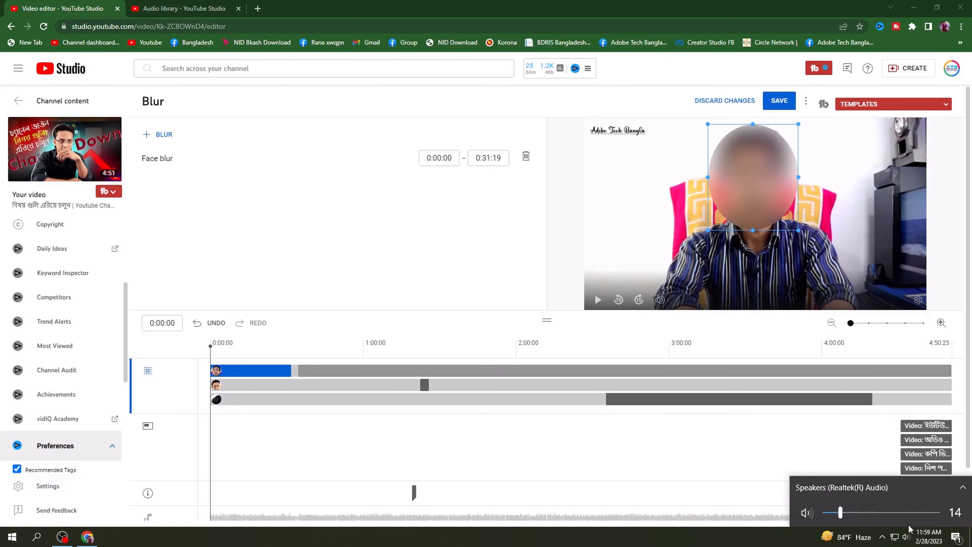
{"action": "left_click", "coordinate": [807, 513]}
{"action": "left_click", "coordinate": [608, 316]}
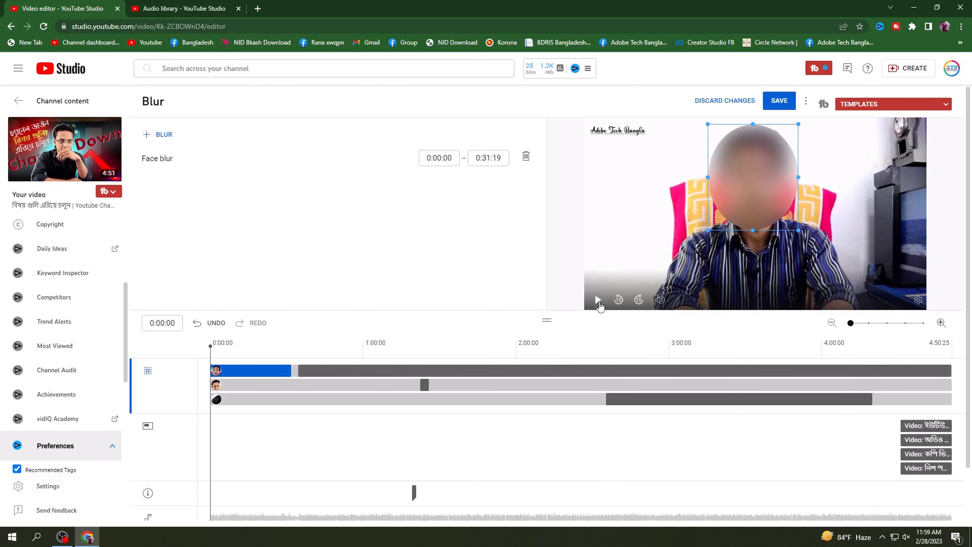
{"action": "left_click", "coordinate": [599, 303]}
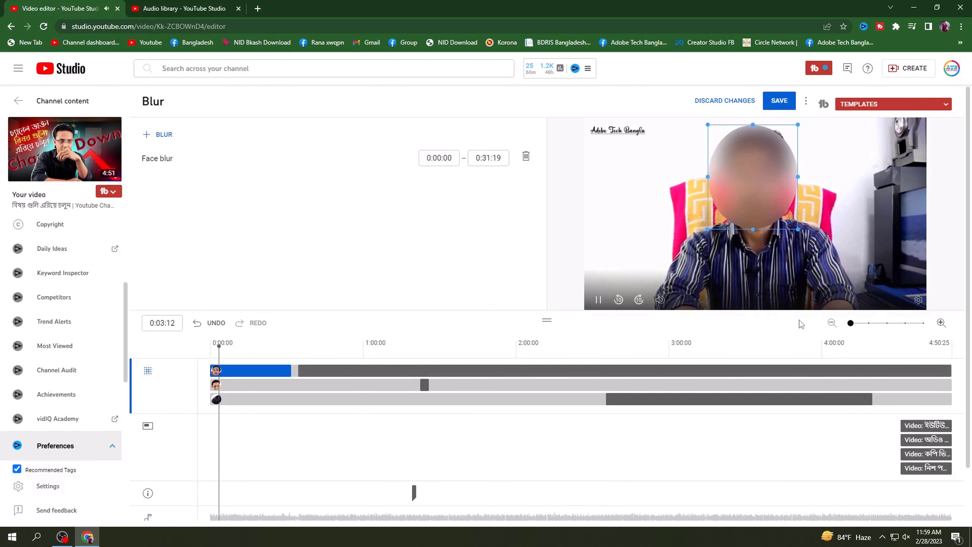
{"action": "left_click", "coordinate": [639, 299]}
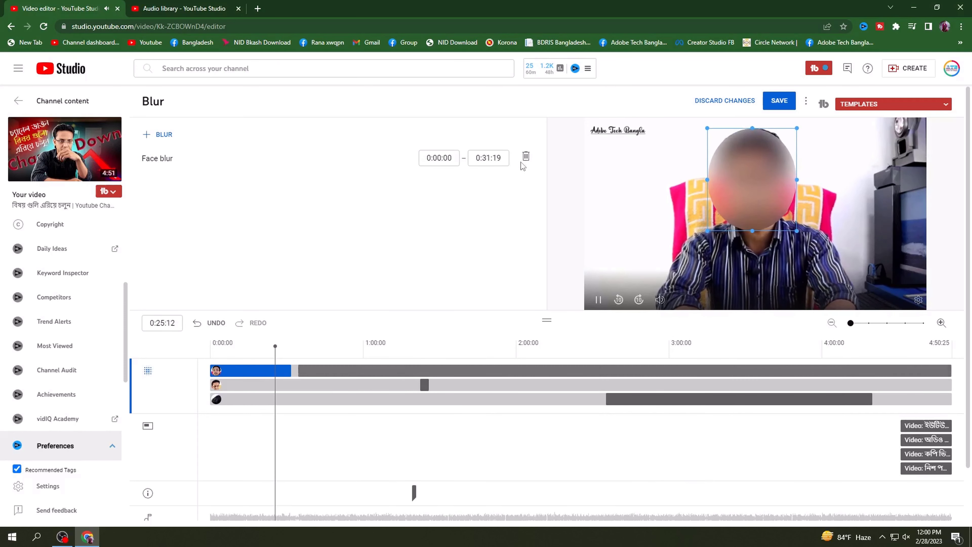
{"action": "left_click", "coordinate": [725, 101]}
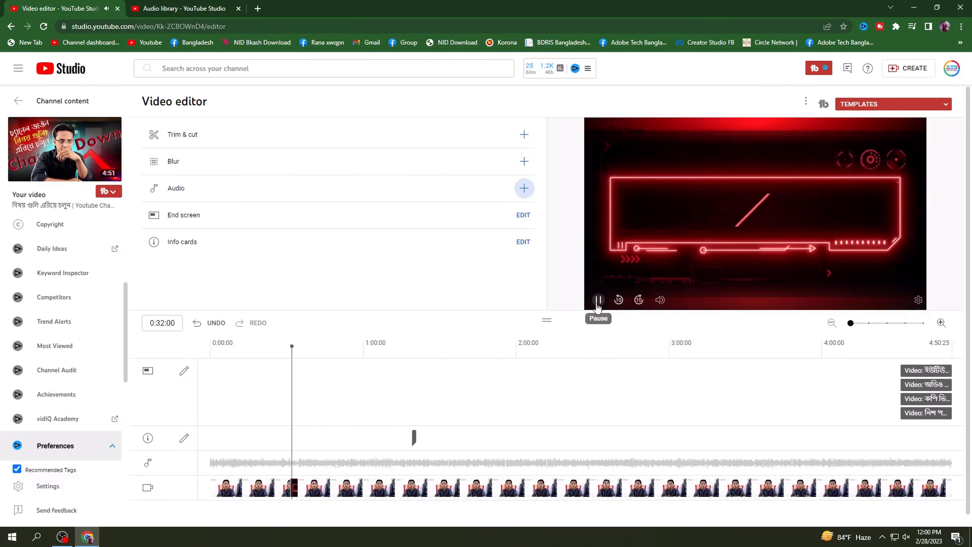
- Move the playhead to 0:01:19 and inspect the end screen's video elements, including "Copy Paste Kore Income BY Short Video"
{"action": "left_click_drag", "start_coordinate": [291, 345], "coordinate": [218, 344]}
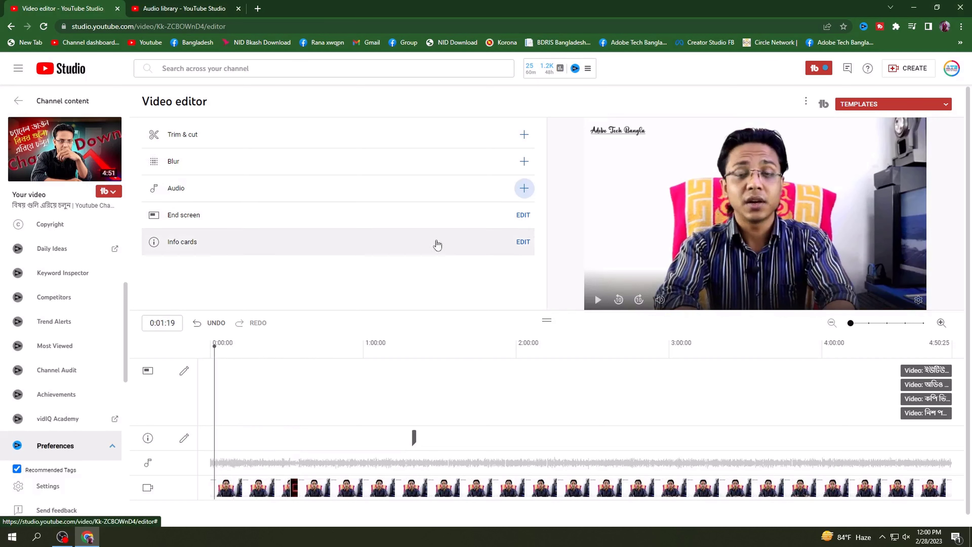
{"action": "left_click", "coordinate": [908, 420]}
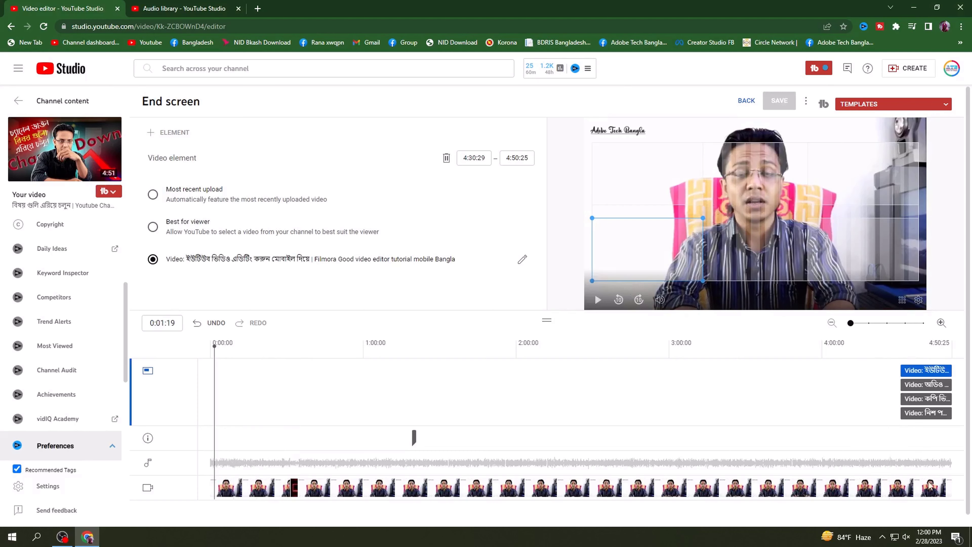
{"action": "left_click", "coordinate": [925, 401]}
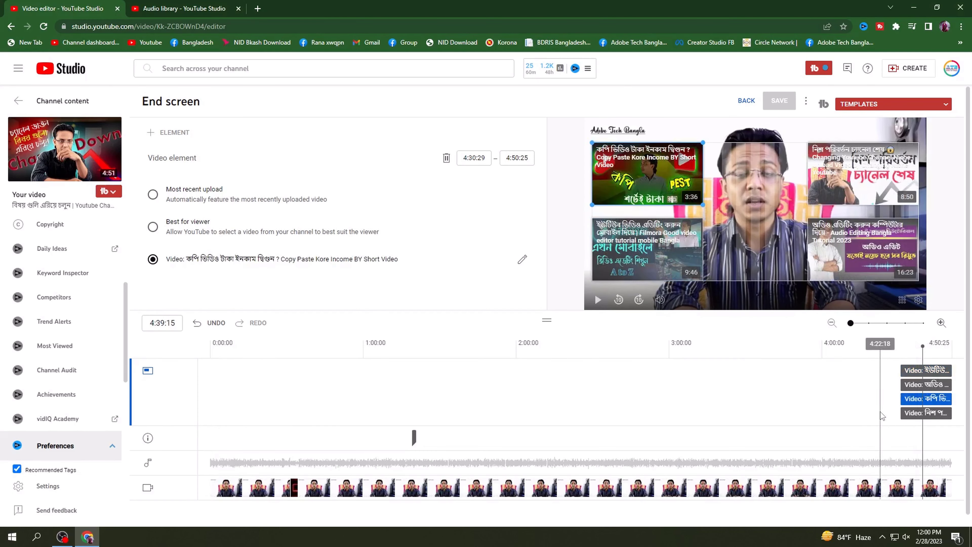